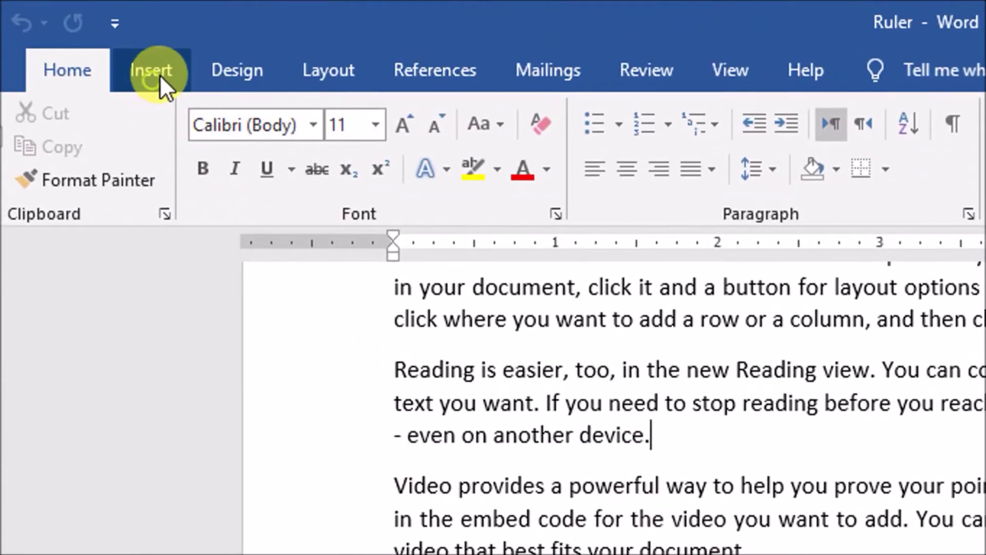
- Insert an embedded Excel spreadsheet through the Insert tab's Table menu
click(159, 75)
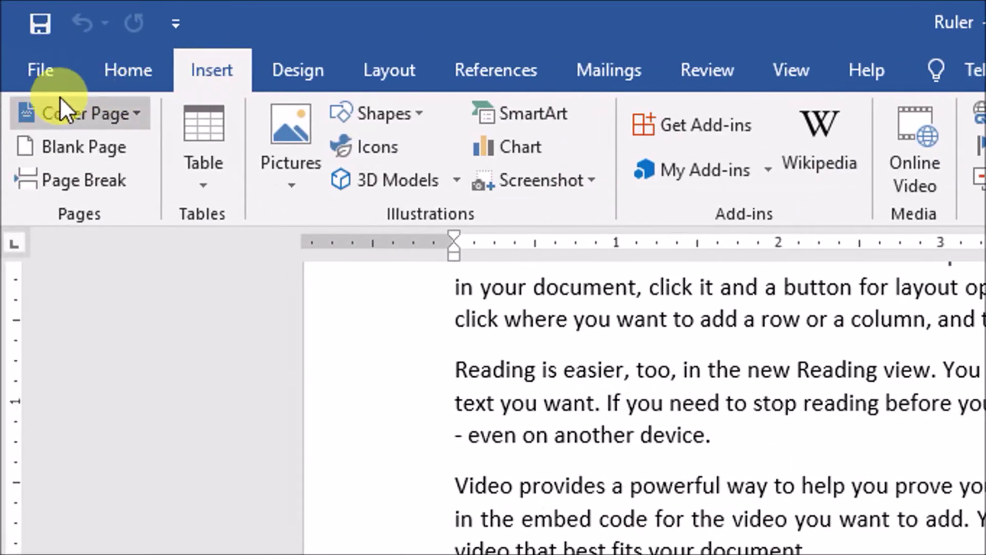
click(202, 183)
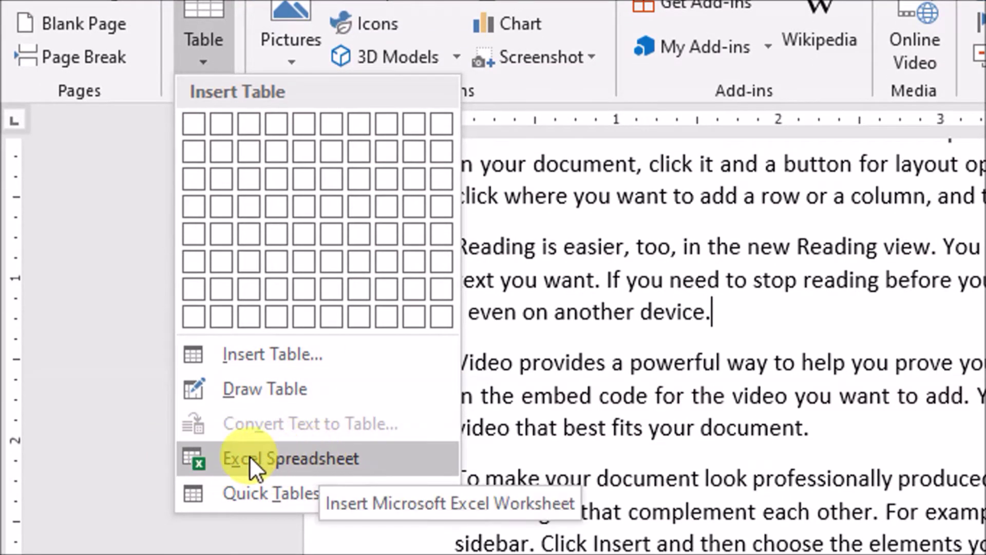
click(304, 459)
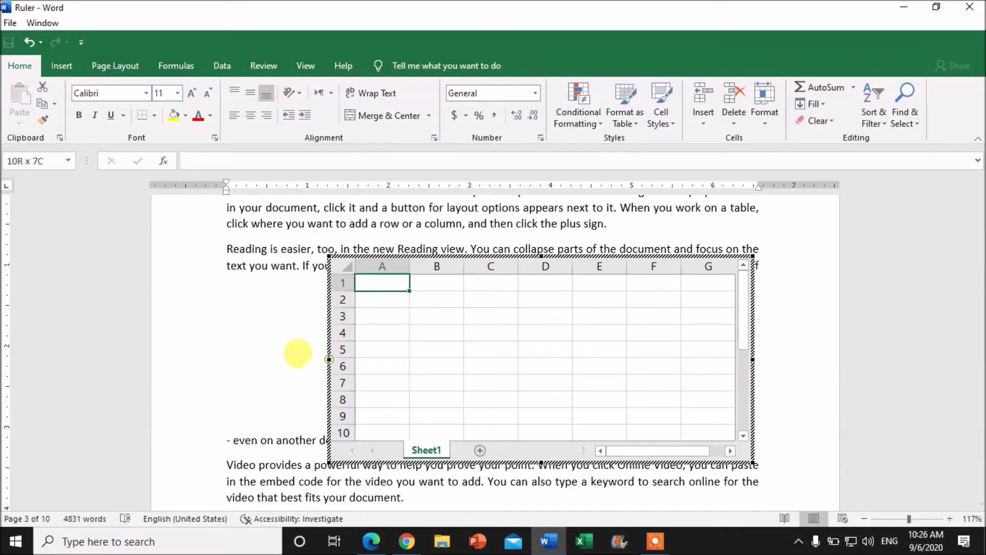
- Select cell C6 in the new worksheet, then return to the Word text outside it
click(491, 366)
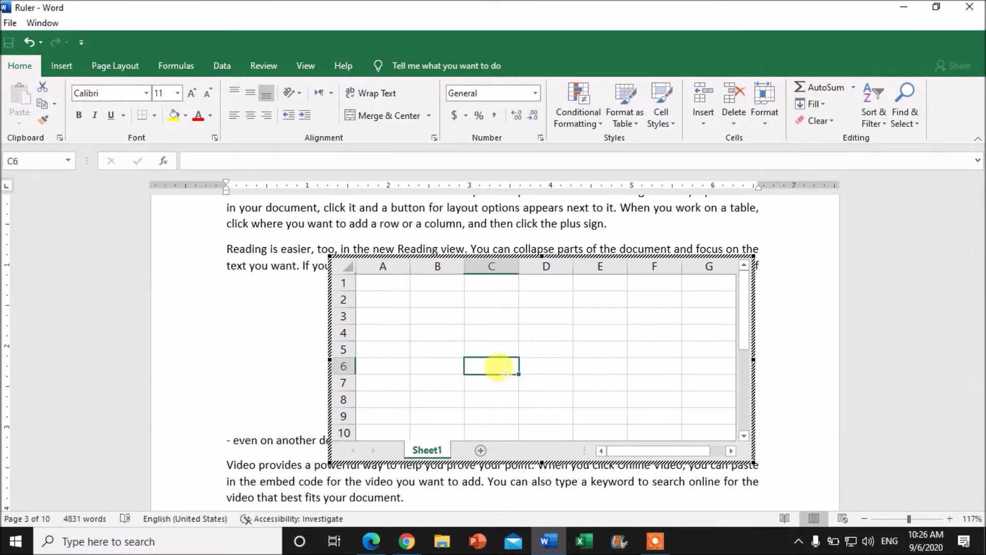
click(300, 224)
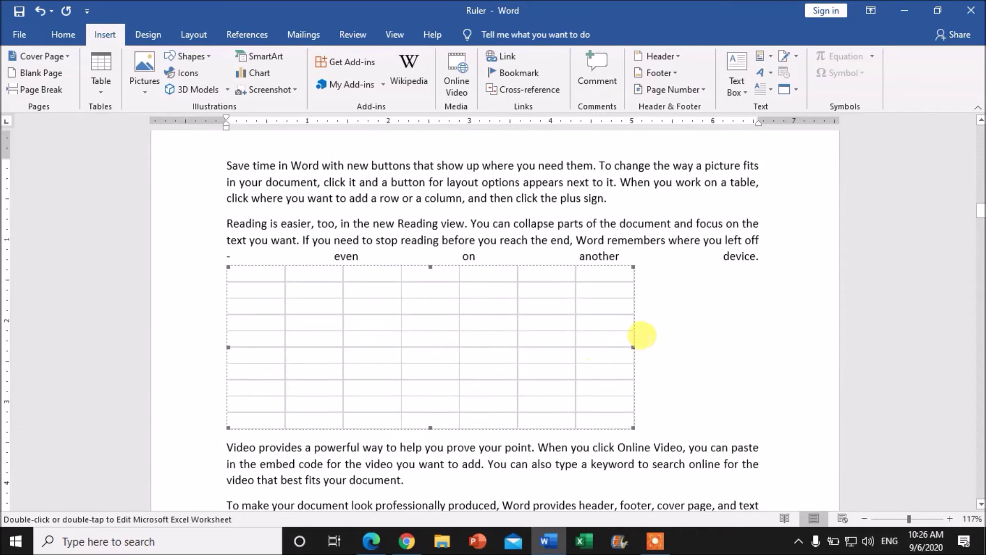
- Widen the embedded worksheet to the right margin and reopen it for in-place editing
drag(633, 347, 745, 336)
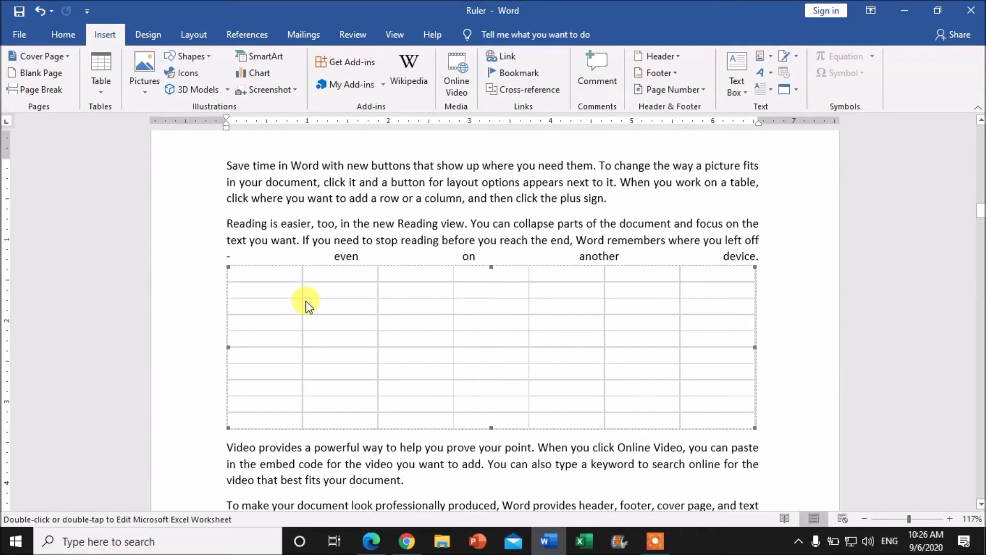
double_click(322, 312)
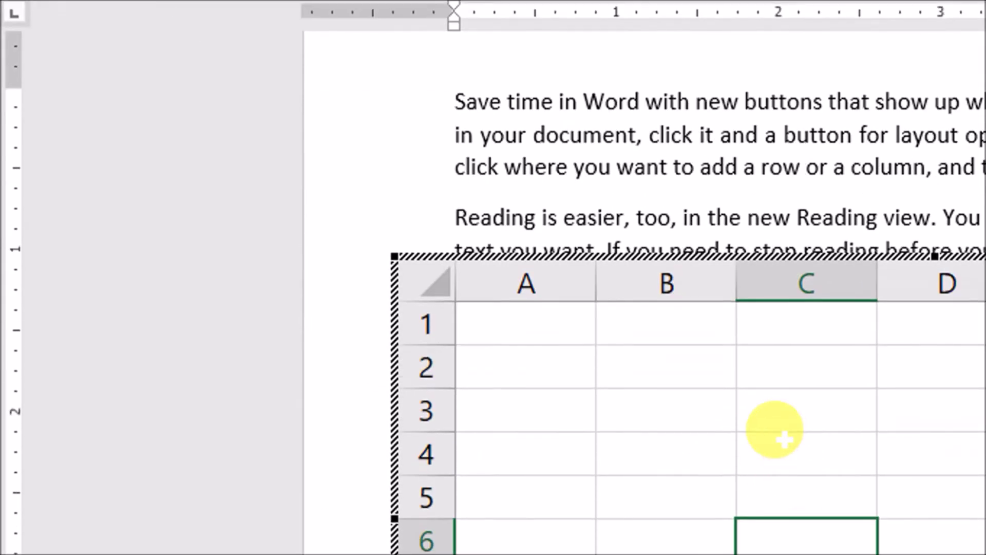
- Enter the numbers 3, 4 and 5 into cells B3, C3 and D3
click(784, 439)
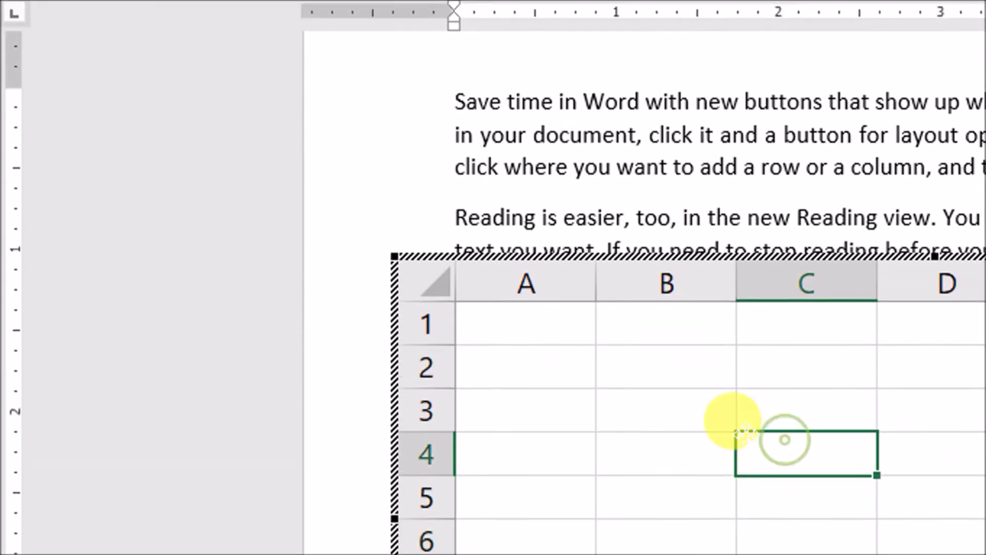
click(636, 403)
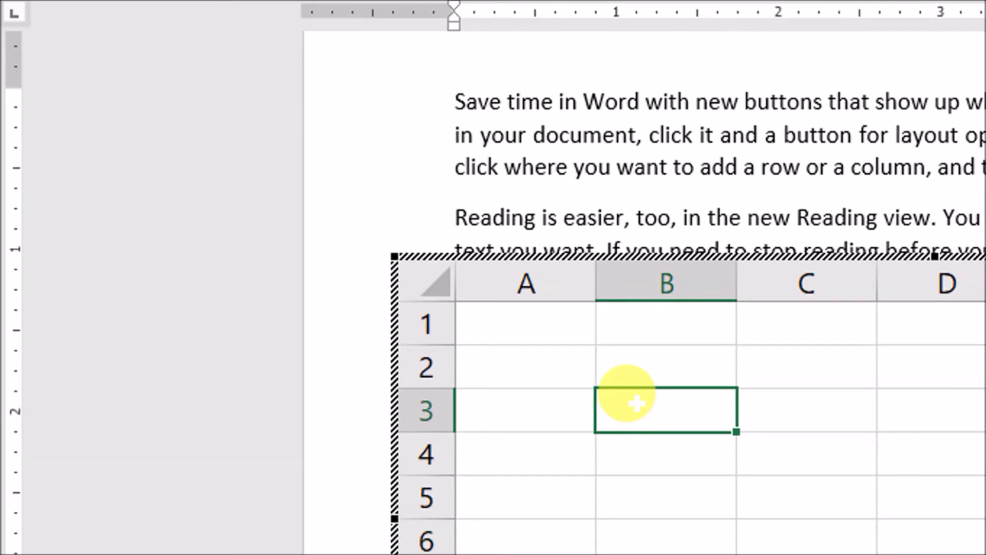
text(3)
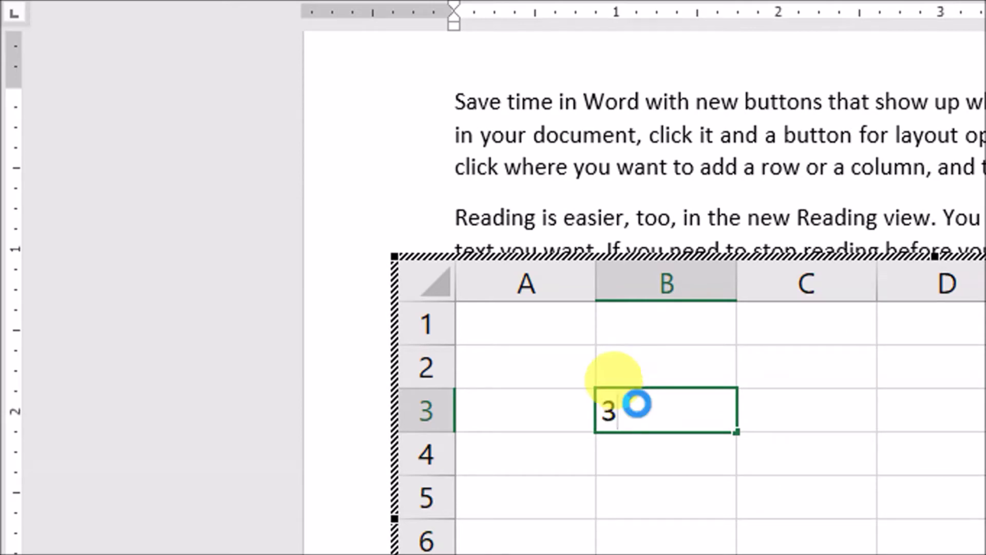
key(Tab)
key(Tab)
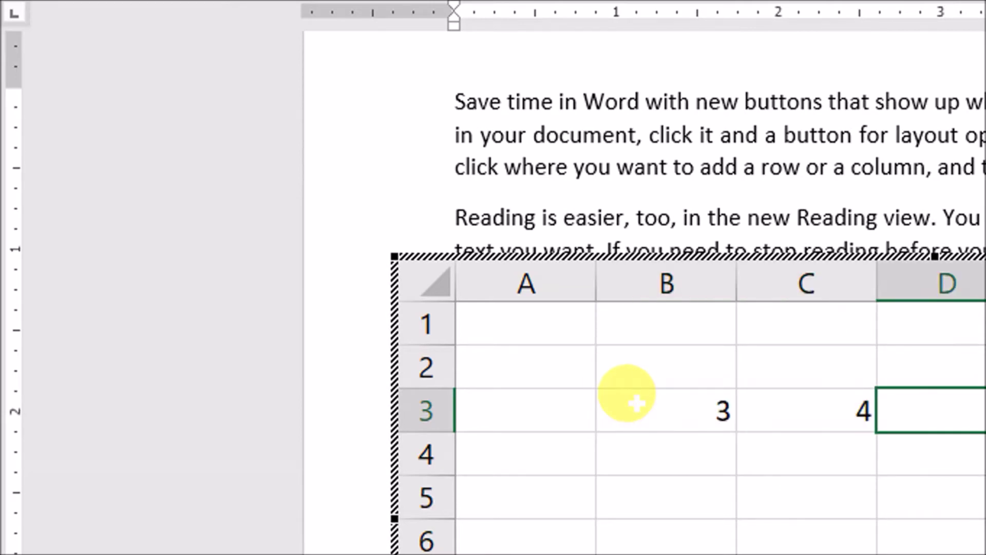
text(5)
key(BackSpace)
key(Tab)
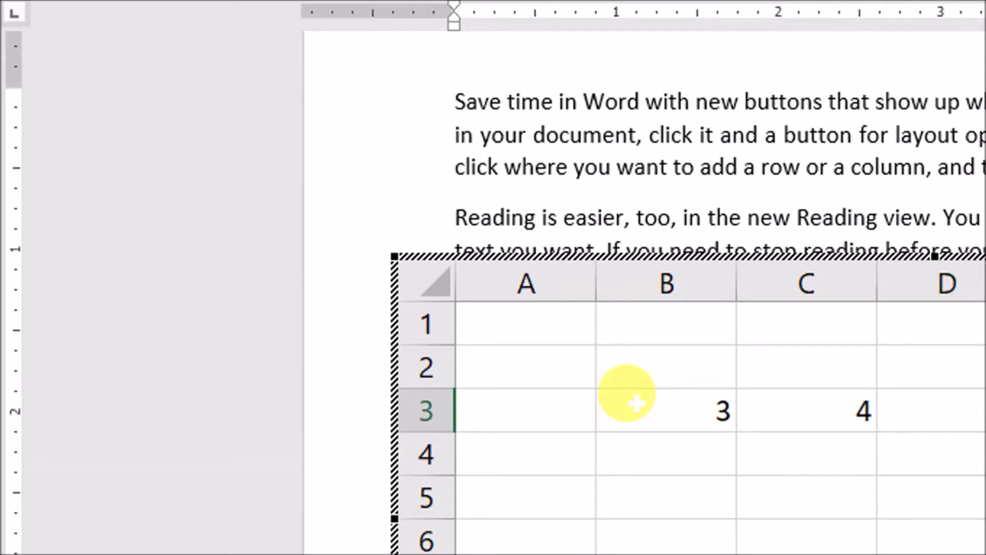
- Enter a formula in E3 that totals B3:D3, giving 12
text(=FIND)
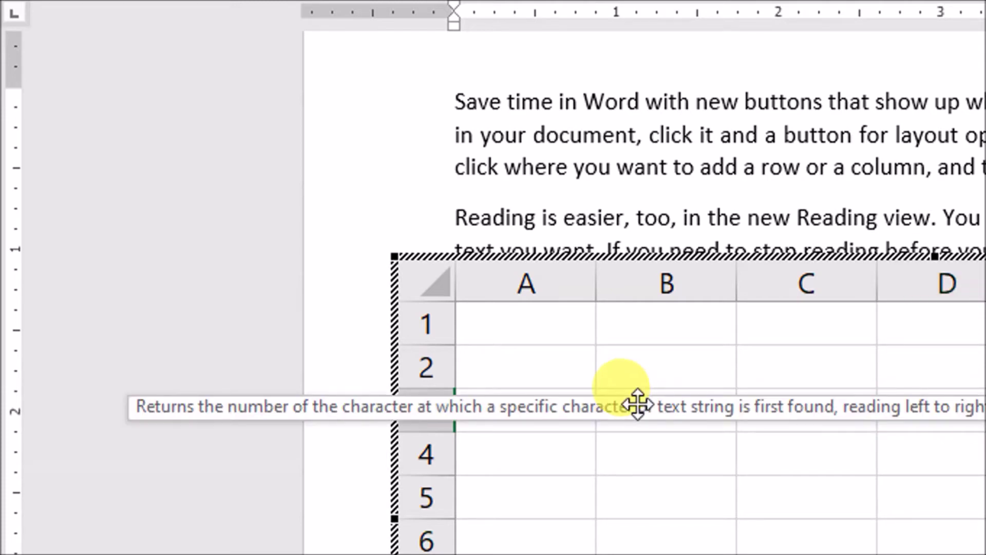
text(()
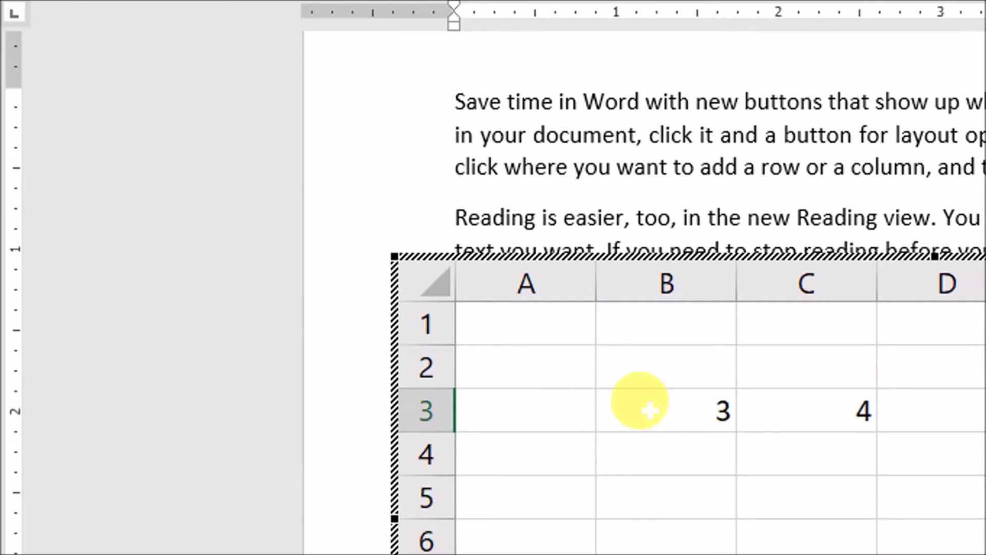
drag(639, 406, 838, 402)
text())
key(Return)
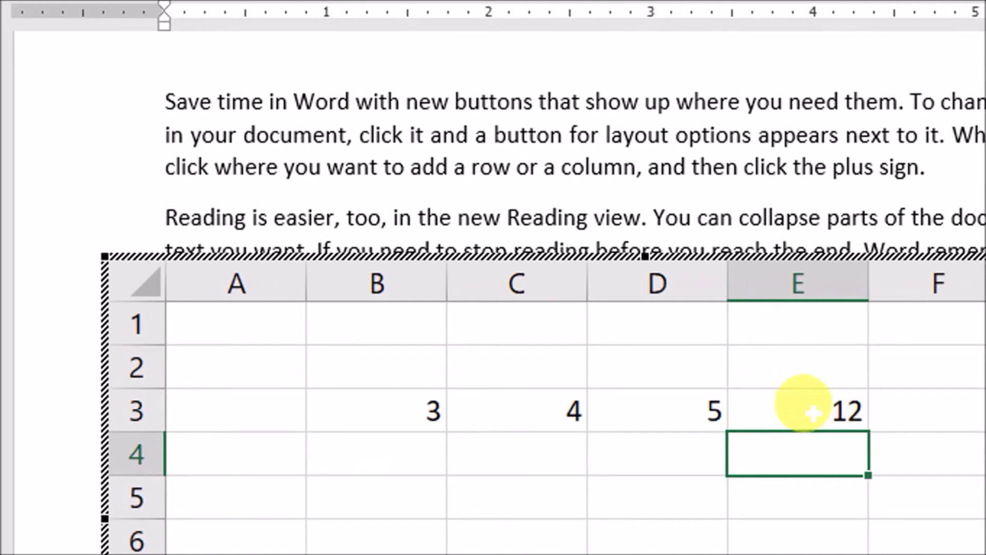
- Enter =MAX(B3:D3) in cell F3 after checking E3's formula
click(815, 411)
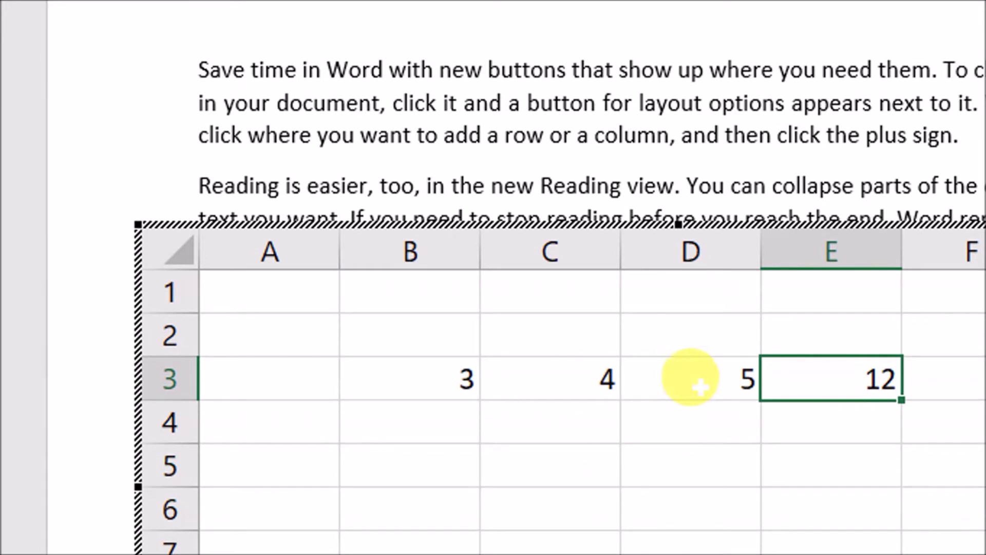
click(802, 413)
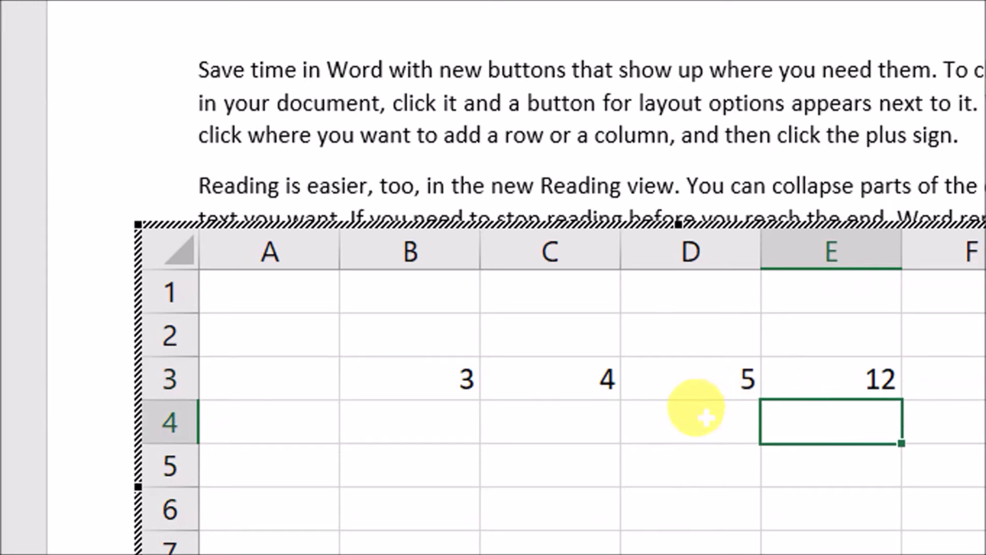
click(838, 388)
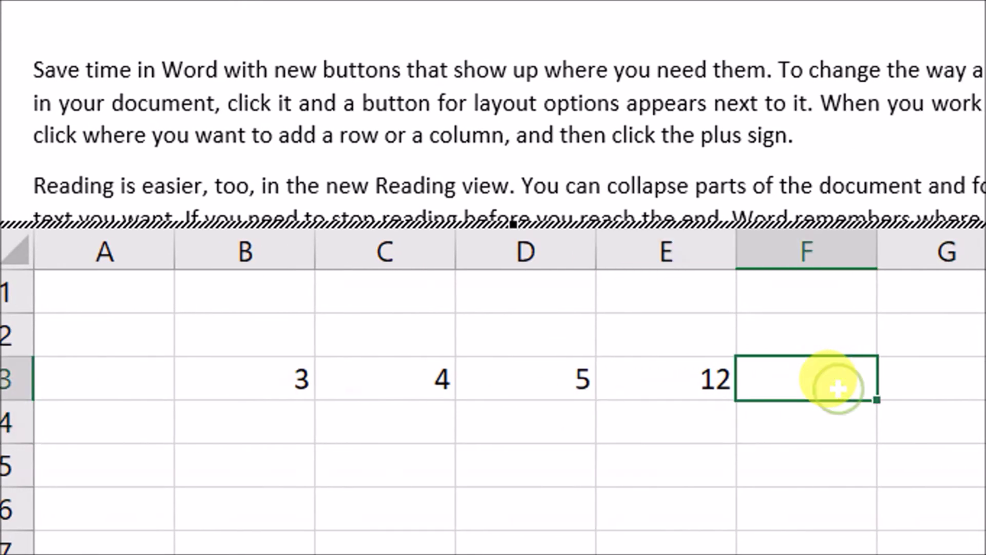
text(=ma)
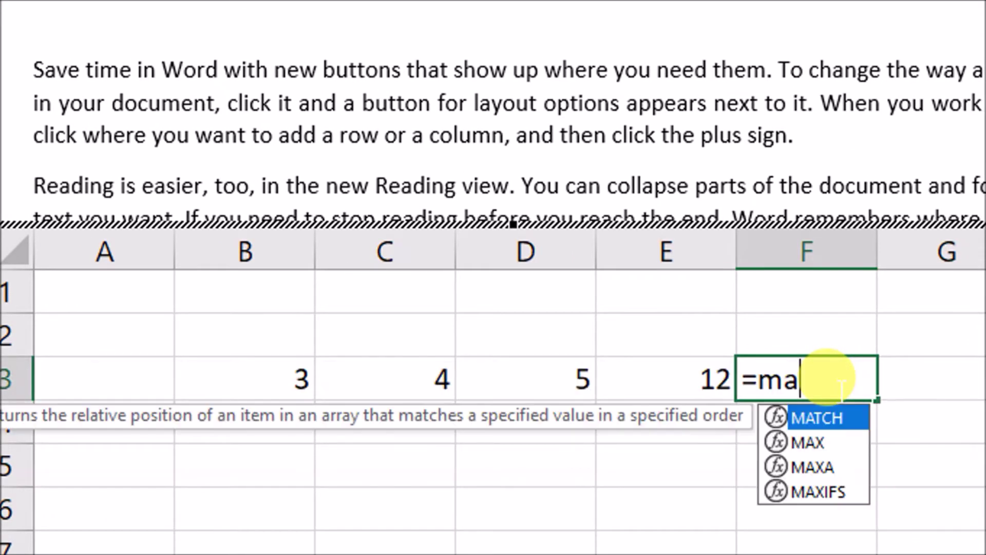
text(x)
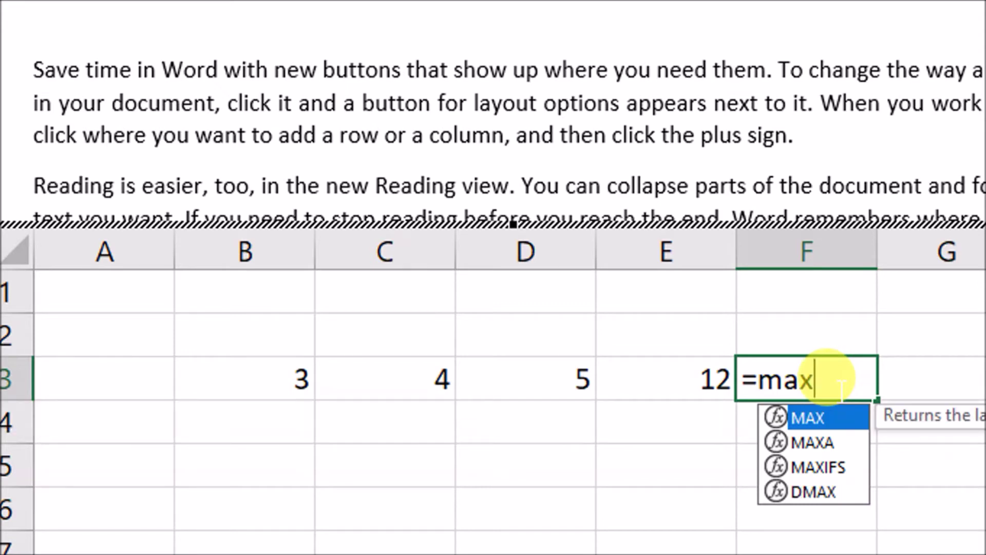
text(()
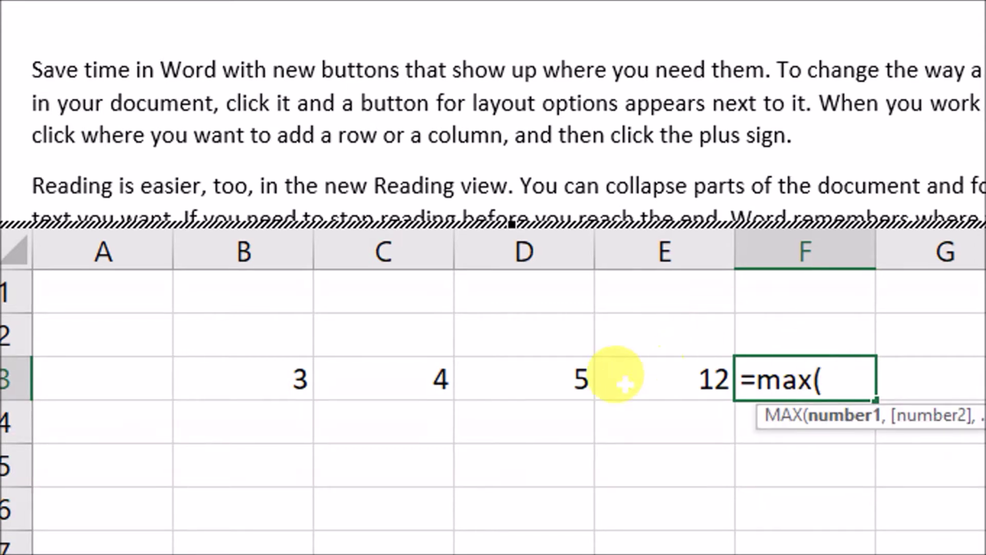
drag(294, 377, 559, 374)
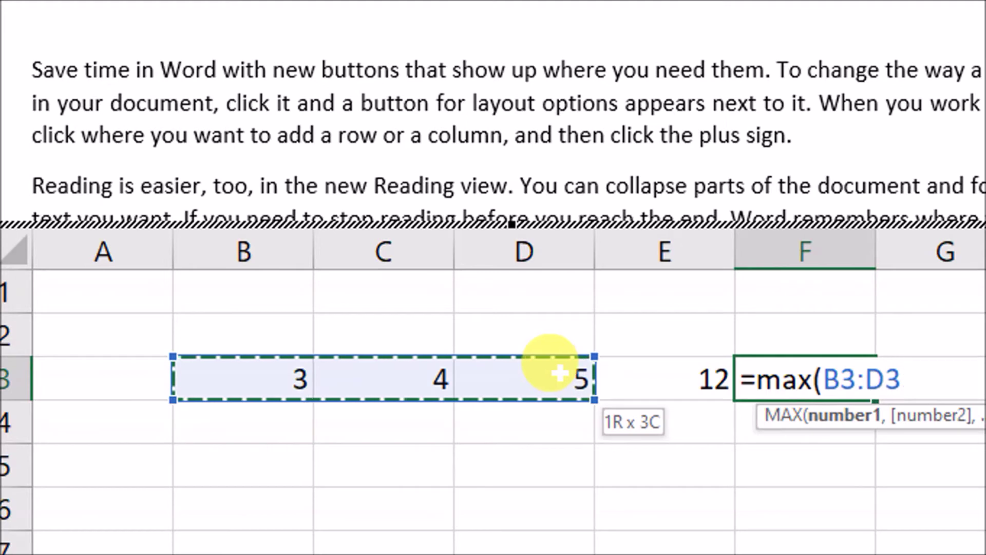
text())
key(Return)
- Confirm F3 shows 5 and leave the embedded worksheet
click(559, 374)
click(830, 388)
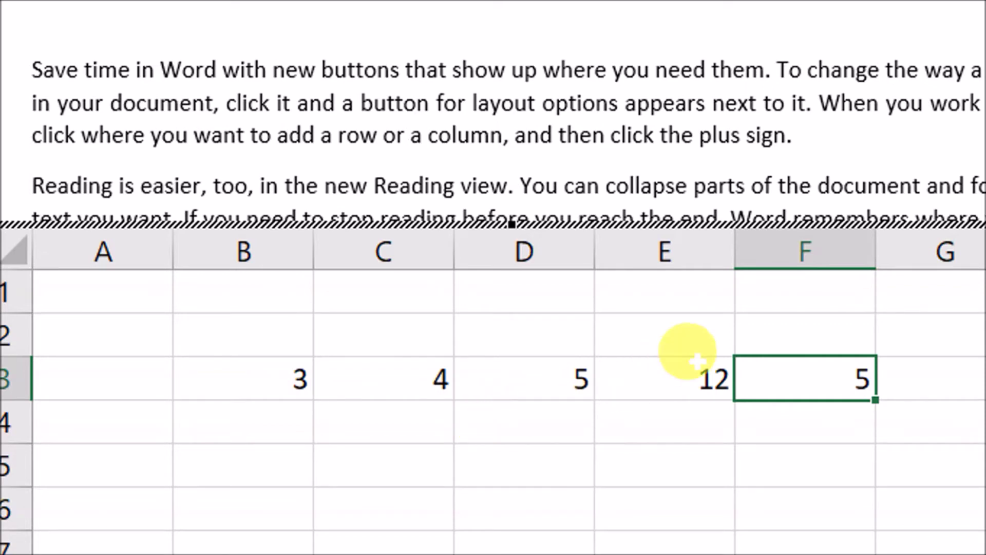
click(719, 181)
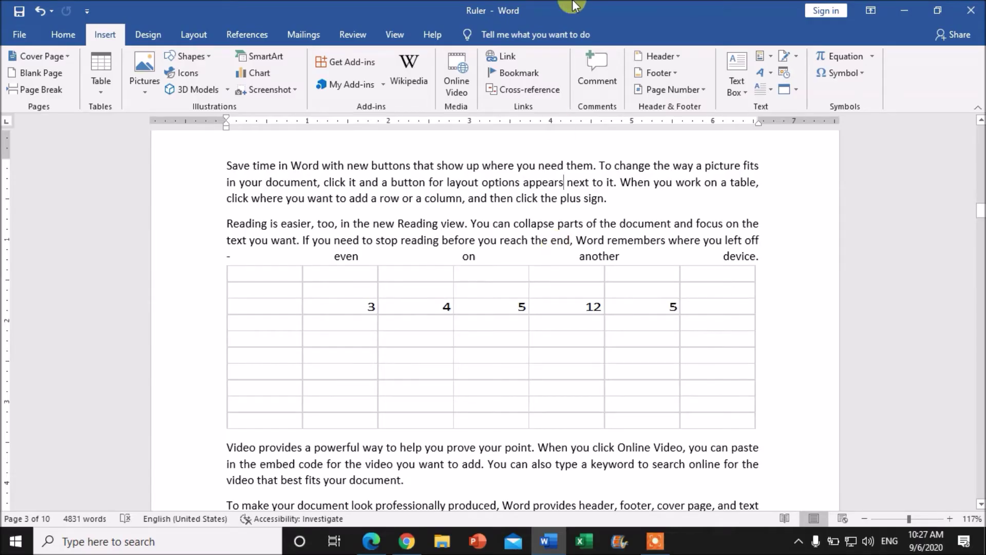
- Exit the embedded worksheet so row 3 shows 3, 4, 5, 12 and 5 in the page
scroll(528, 352, up, 1)
scroll(438, 208, up, 2)
scroll(451, 282, down, 2)
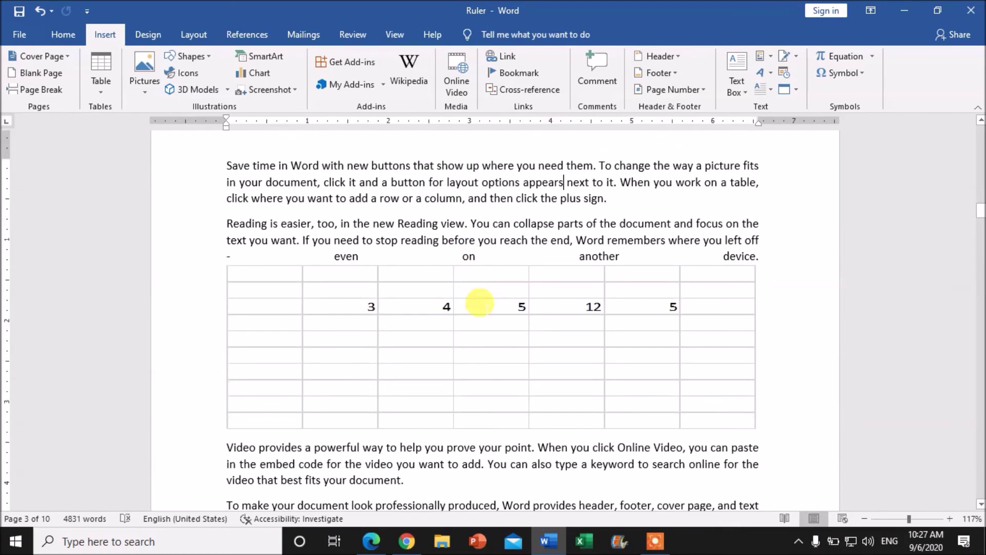
scroll(483, 308, up, 2)
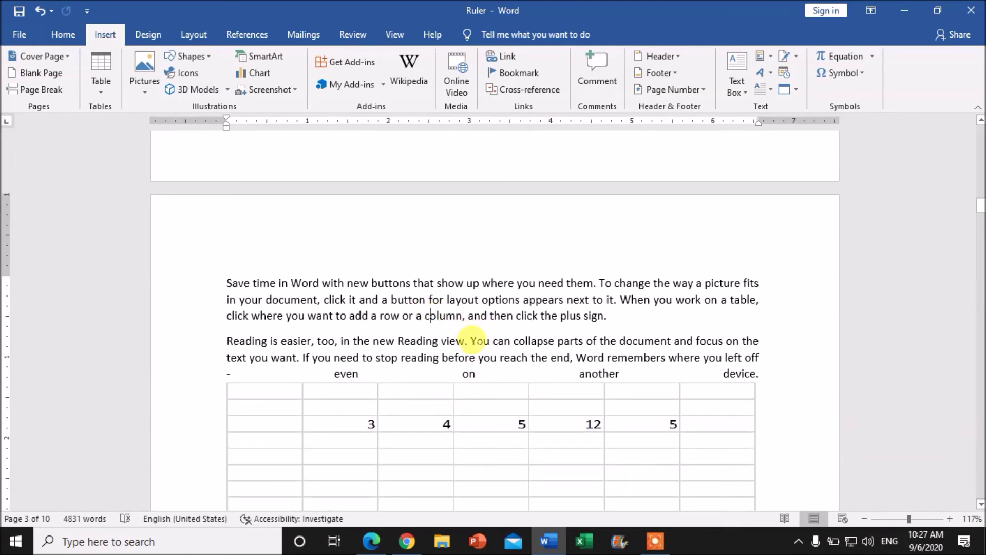
click(483, 420)
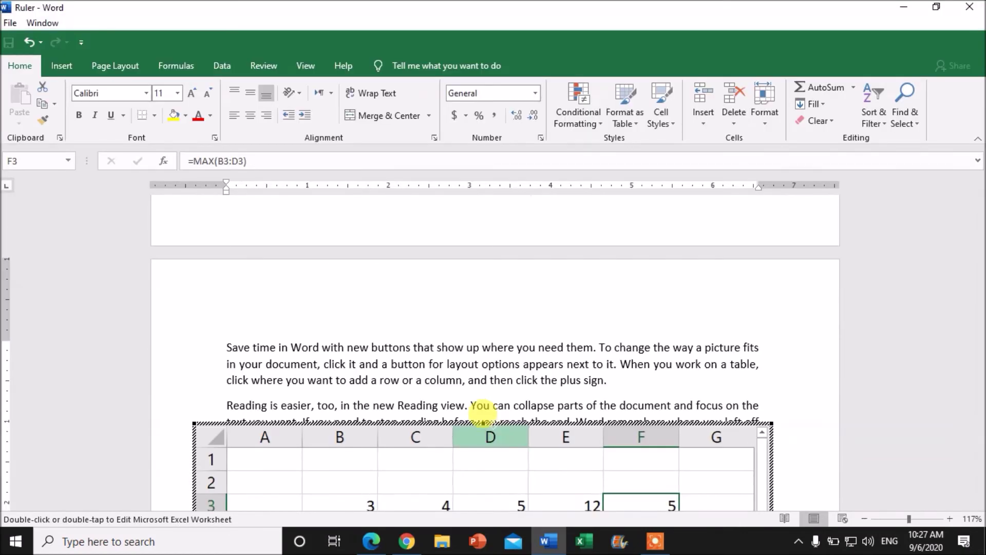
click(438, 348)
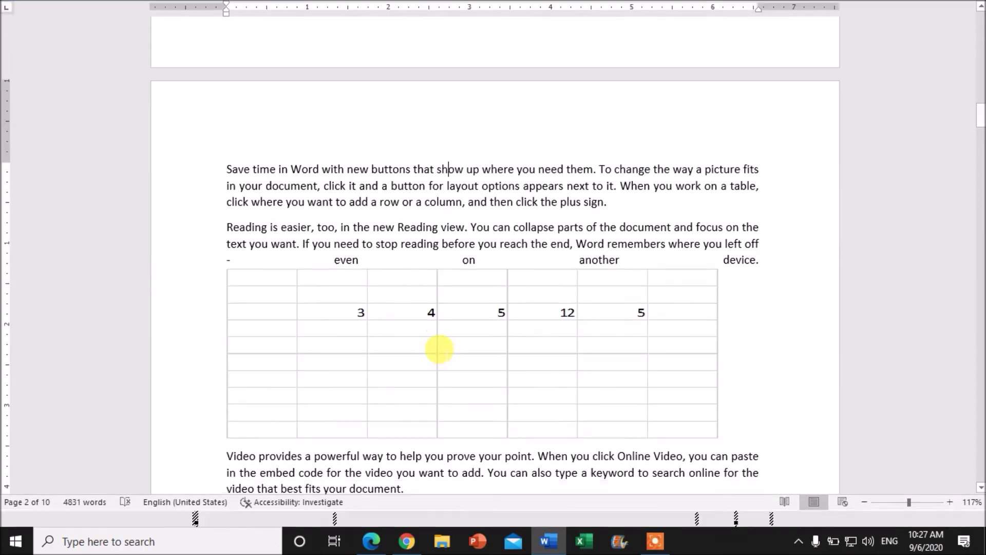
scroll(525, 388, down, 3)
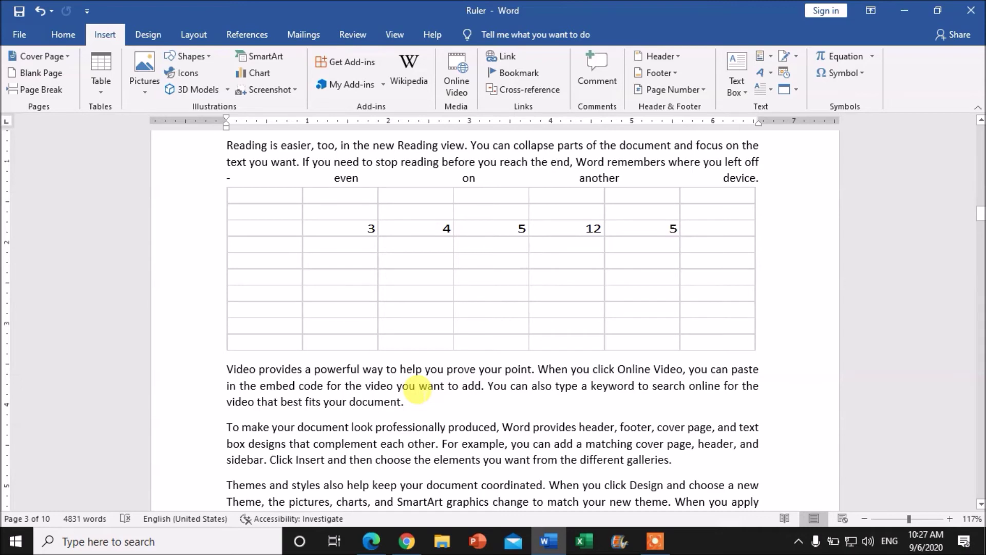
- Apply All Borders to columns A through G of the embedded worksheet
click(716, 277)
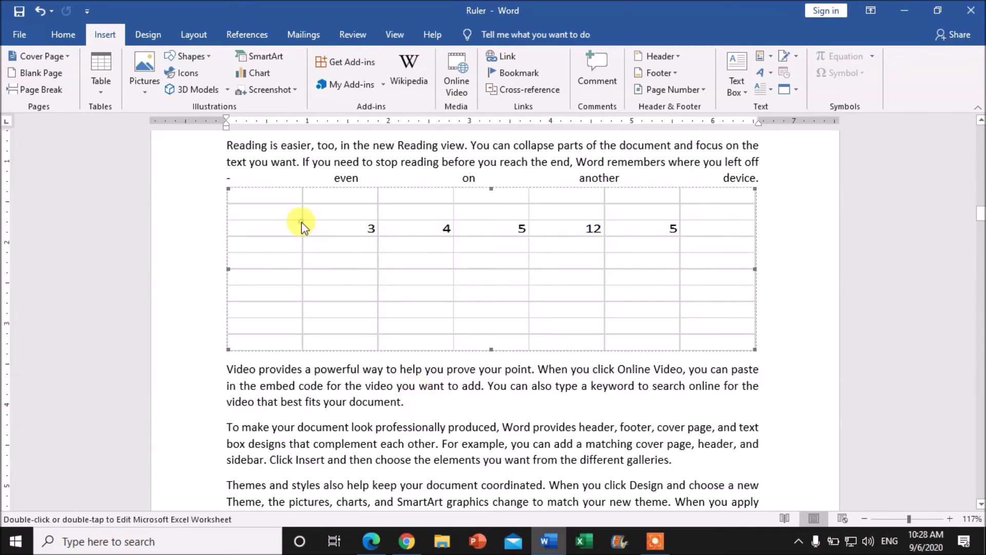
double_click(302, 226)
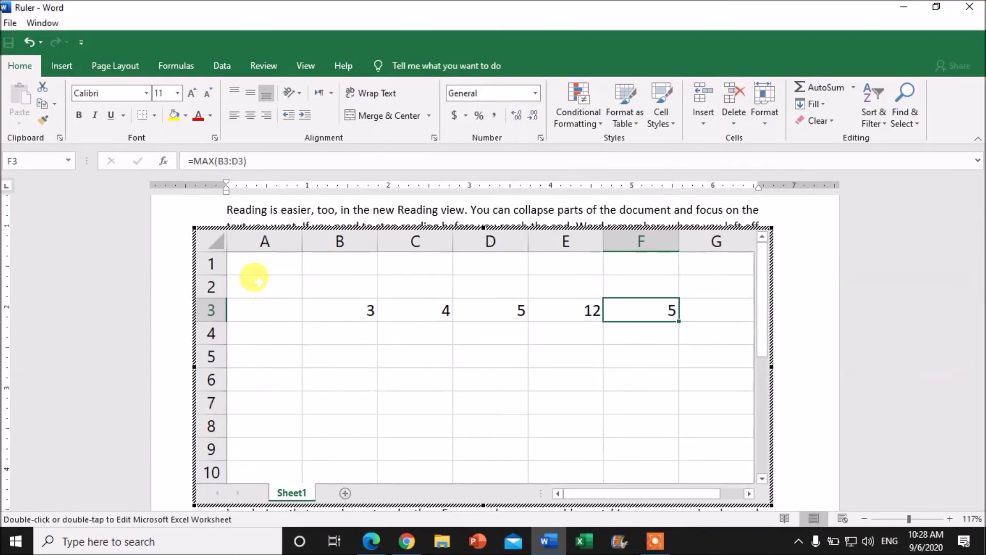
click(255, 246)
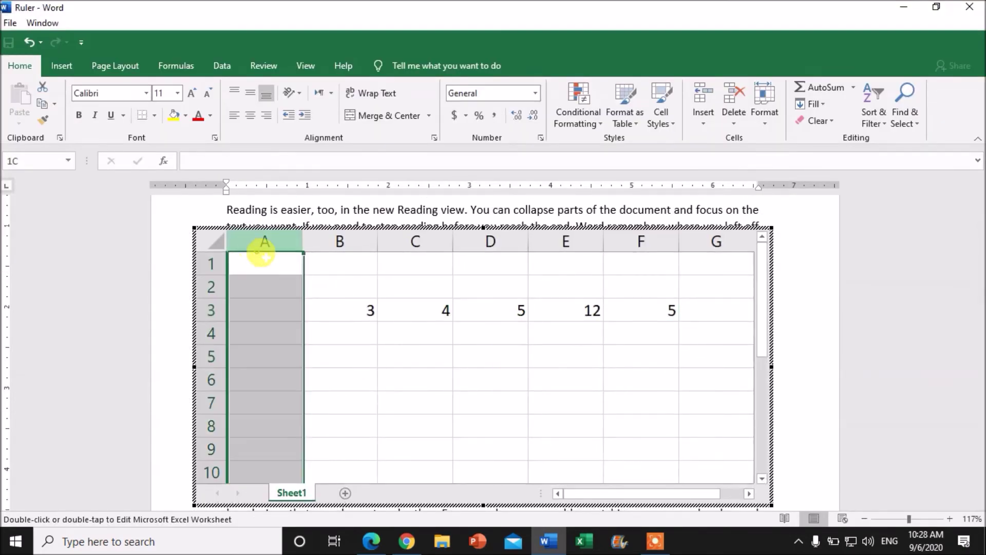
drag(257, 252, 727, 359)
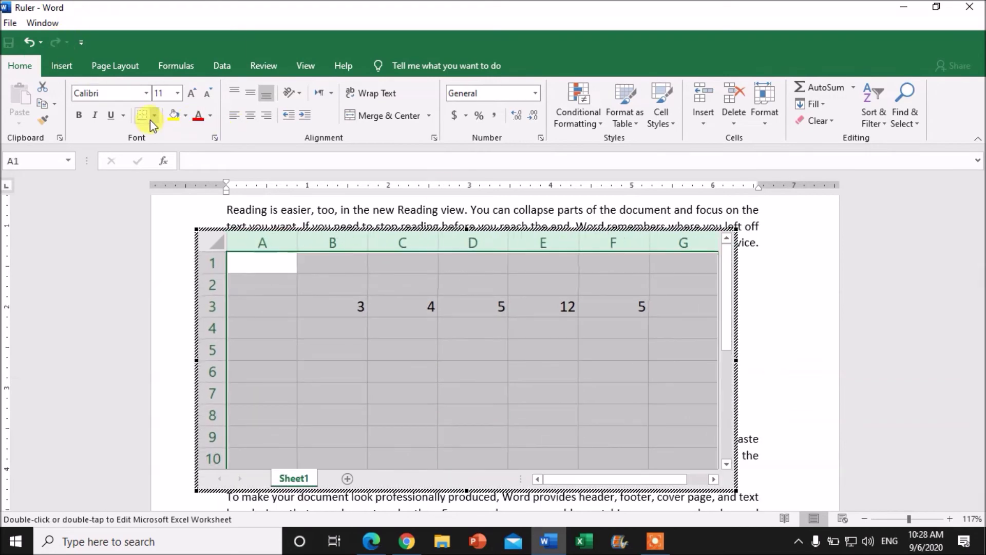
click(154, 115)
click(168, 243)
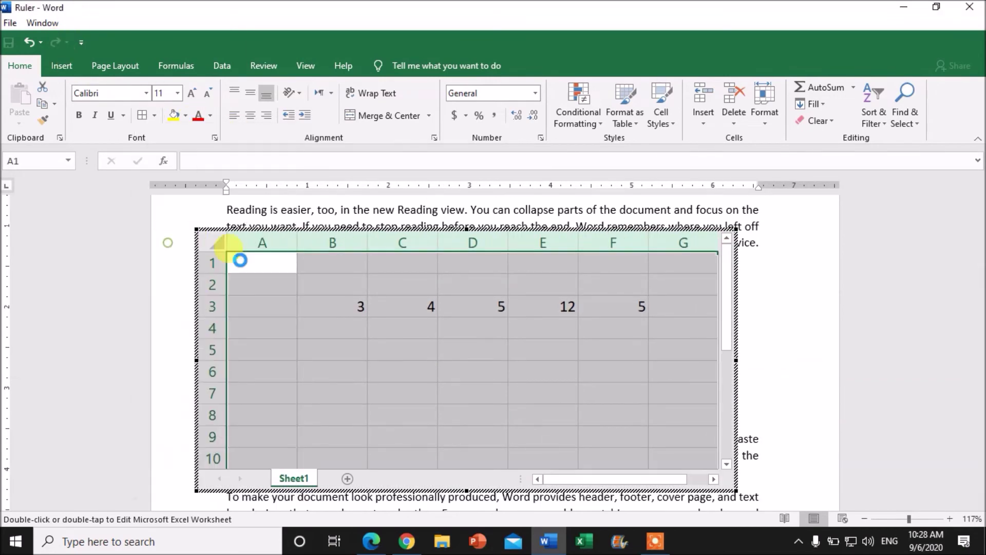
click(780, 373)
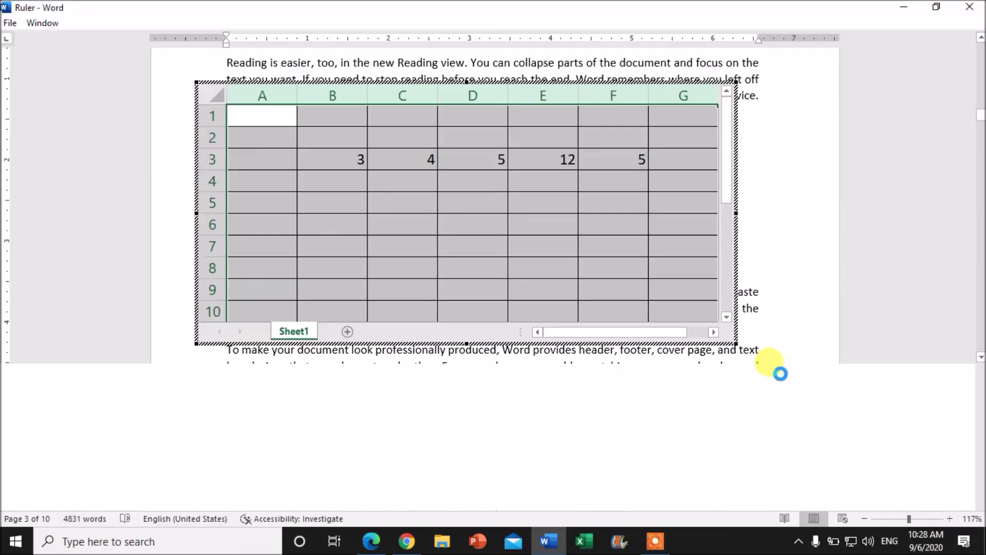